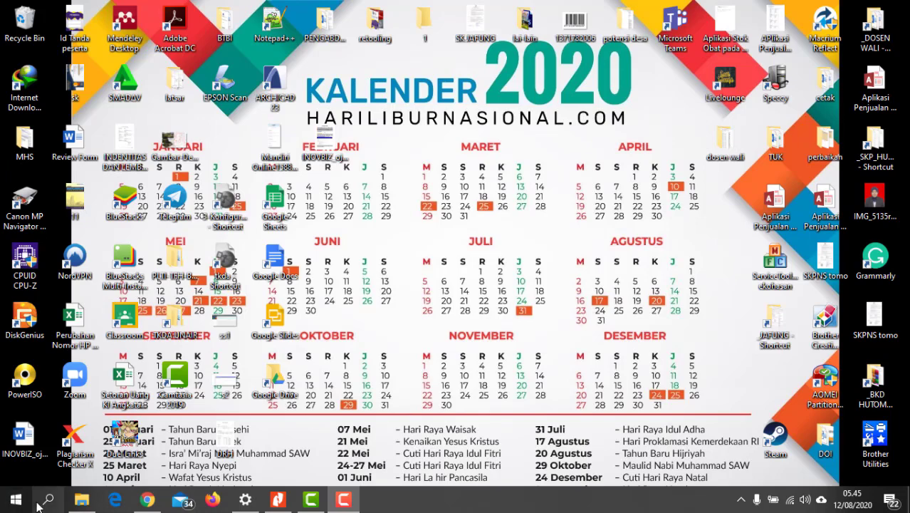
Launch Microsoft Access from the desktop.
{"action": "left_click", "coordinate": [28, 501]}
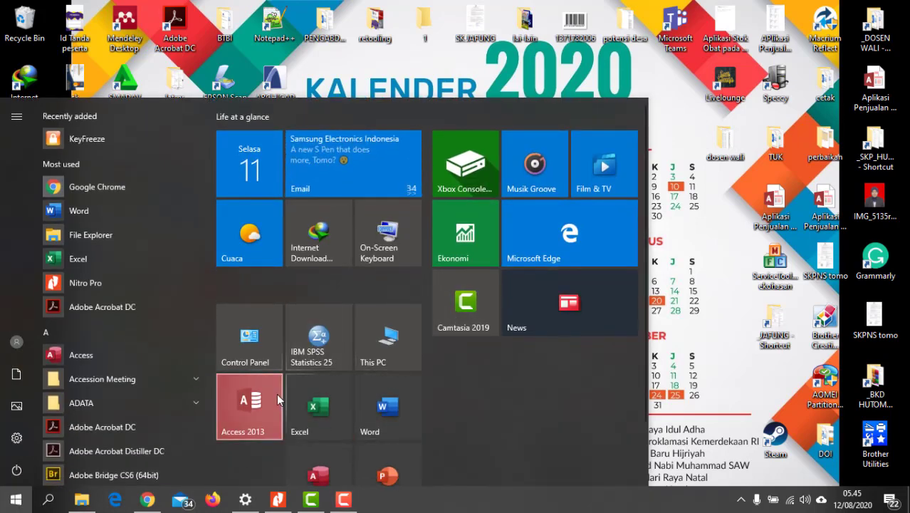
{"action": "scroll", "coordinate": [303, 381], "scroll_direction": "down", "scroll_amount": 1}
{"action": "left_click", "coordinate": [318, 418]}
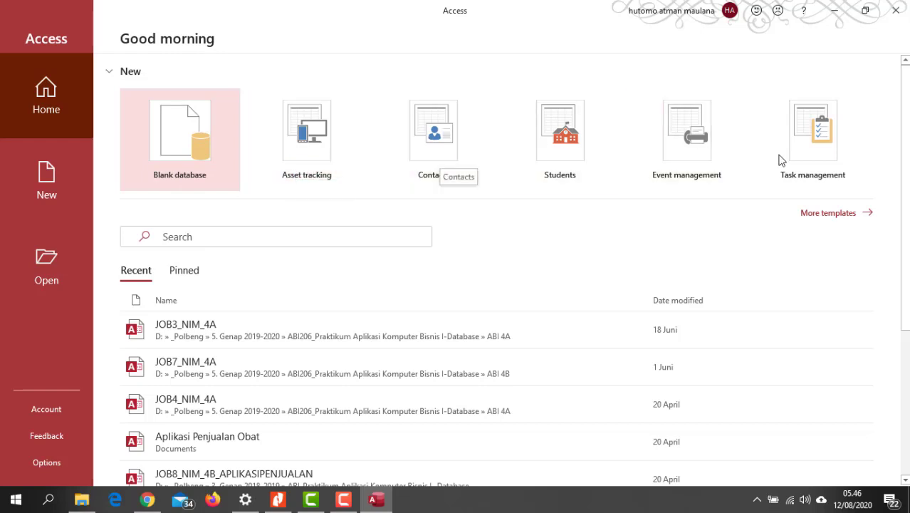
Create a blank database with the file name JOB1_PAD_AKP.
{"action": "scroll", "coordinate": [315, 161], "scroll_direction": "down", "scroll_amount": 1}
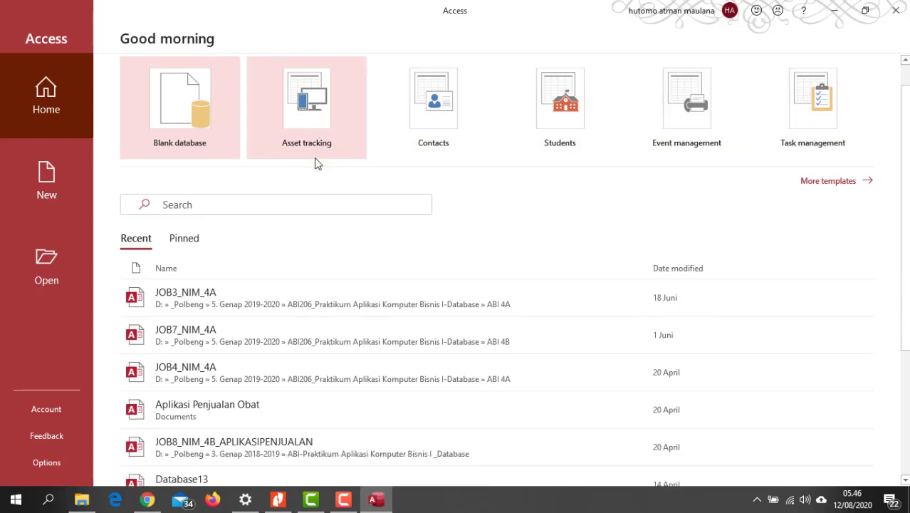
{"action": "scroll", "coordinate": [316, 161], "scroll_direction": "up", "scroll_amount": 1}
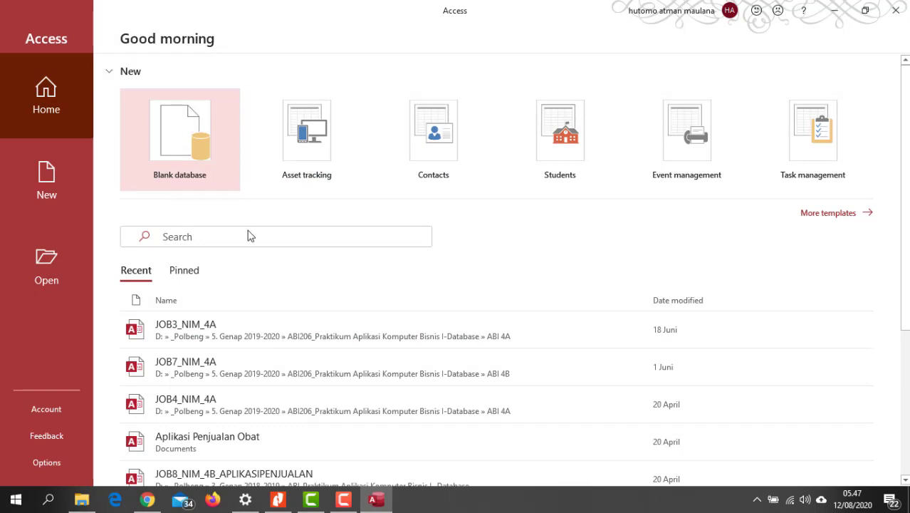
{"action": "left_click", "coordinate": [189, 145]}
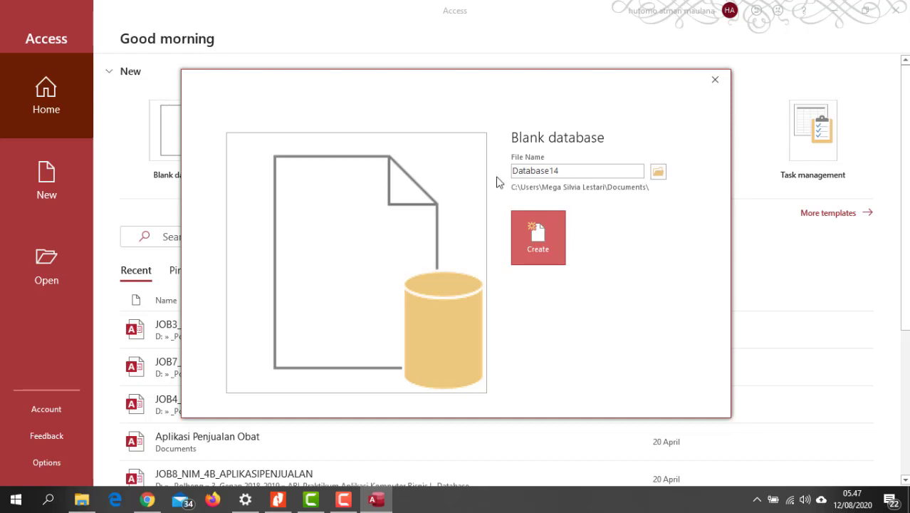
{"action": "mouse_move", "coordinate": [564, 171]}
{"action": "left_mouse_down"}
{"action": "mouse_move", "coordinate": [520, 173]}
{"action": "mouse_move", "coordinate": [580, 174]}
{"action": "left_mouse_up"}
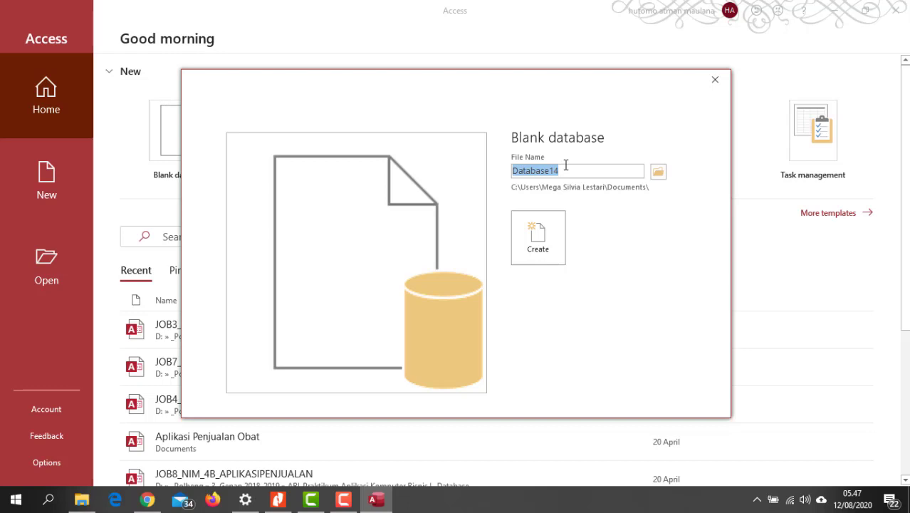
{"action": "type", "text": "JOB1_PAD_AKP"}
{"action": "left_click", "coordinate": [539, 226]}
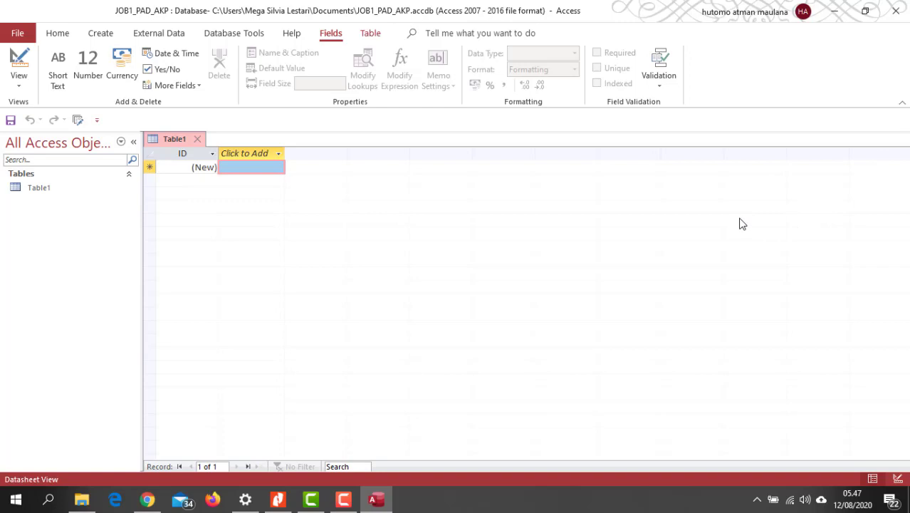
{"action": "left_click", "coordinate": [59, 36]}
{"action": "left_click", "coordinate": [23, 33]}
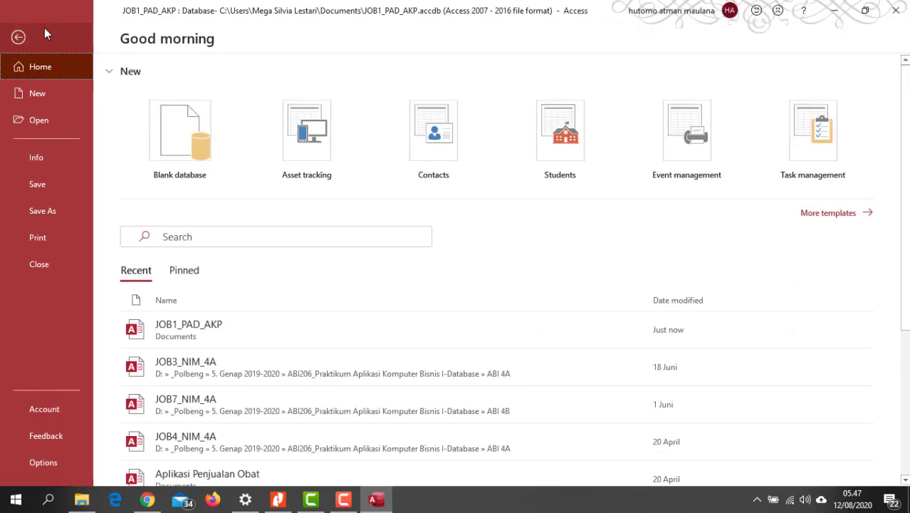
{"action": "left_click", "coordinate": [20, 38]}
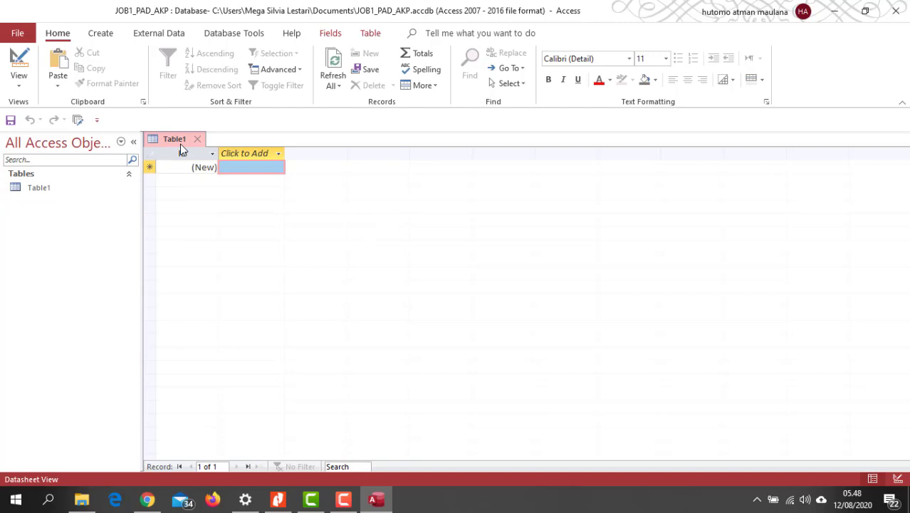
{"action": "left_click", "coordinate": [255, 166]}
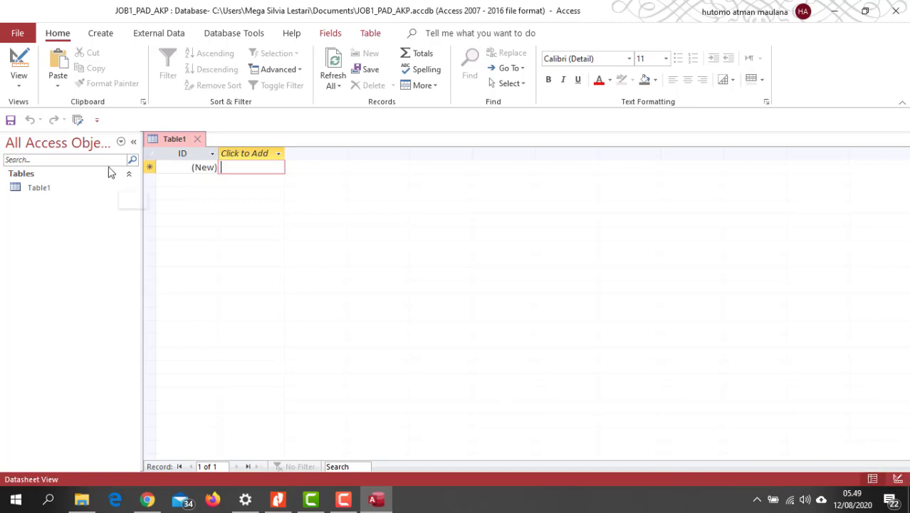
Switch the new table to Design View, saving it under the name Tabel Barang.
{"action": "left_click", "coordinate": [21, 86]}
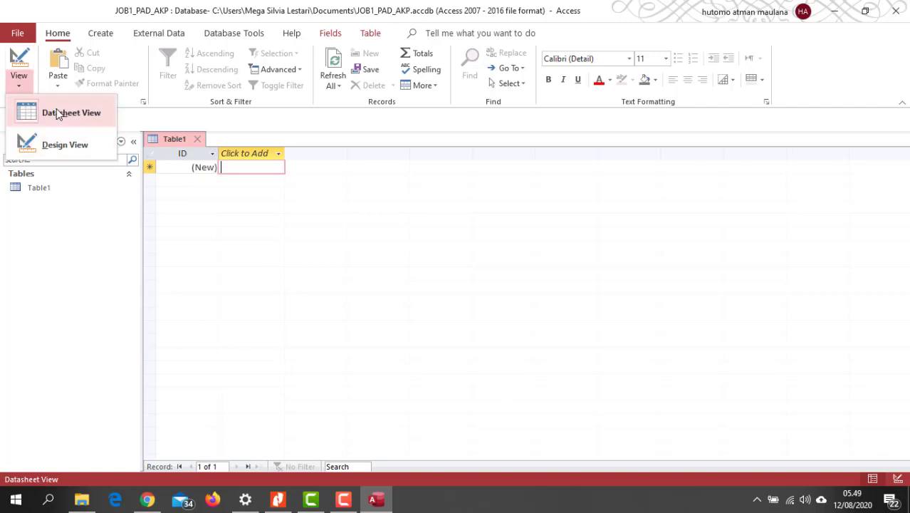
{"action": "left_click", "coordinate": [68, 150]}
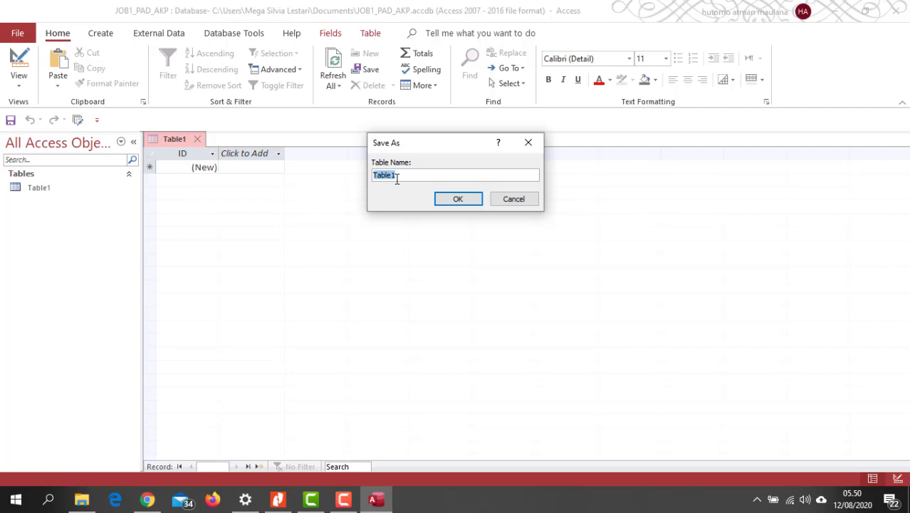
{"action": "type", "text": "Tabel Barang"}
{"action": "left_click", "coordinate": [454, 203]}
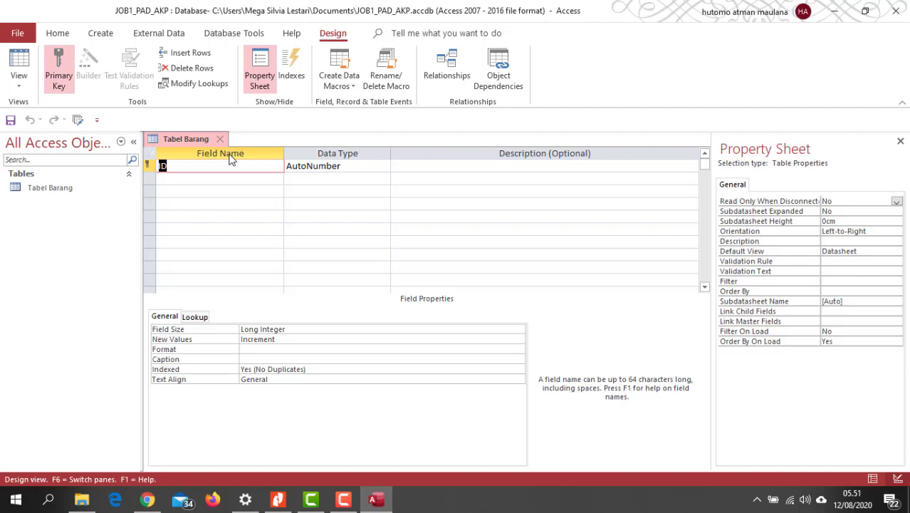
Add a field named Kode below ID with the Short Text data type.
{"action": "left_click", "coordinate": [168, 180]}
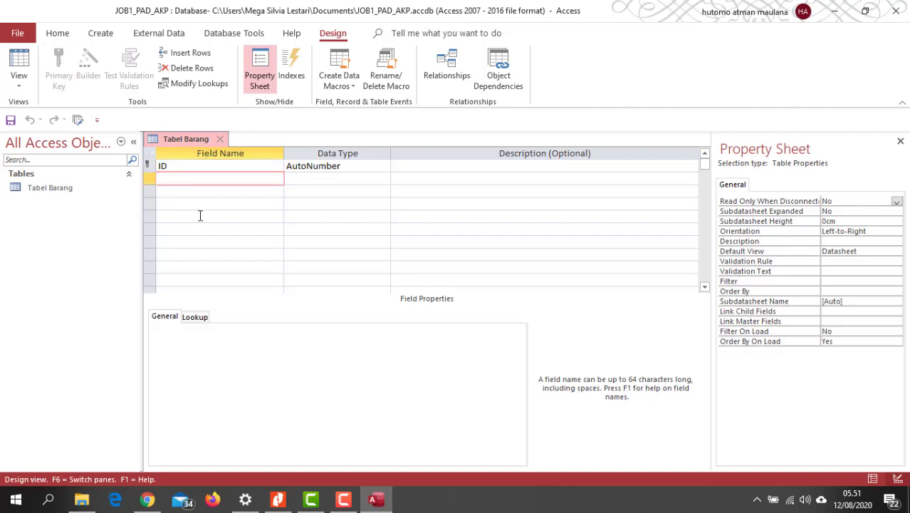
{"action": "type", "text": "Kode"}
{"action": "left_click", "coordinate": [305, 179]}
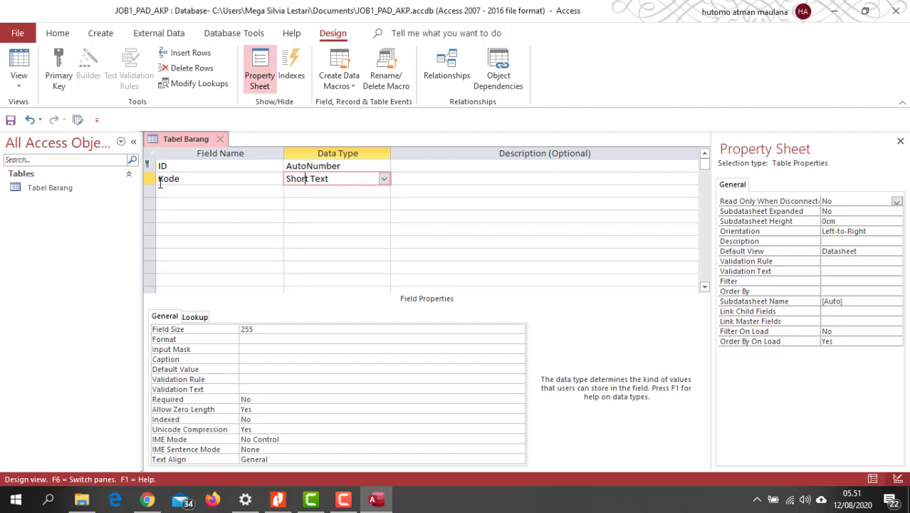
{"action": "left_click", "coordinate": [384, 178]}
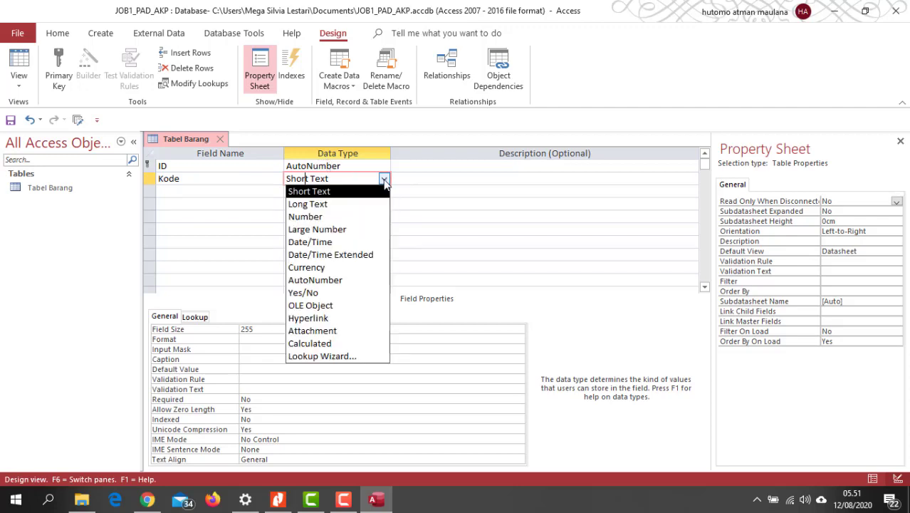
{"action": "left_click", "coordinate": [329, 192]}
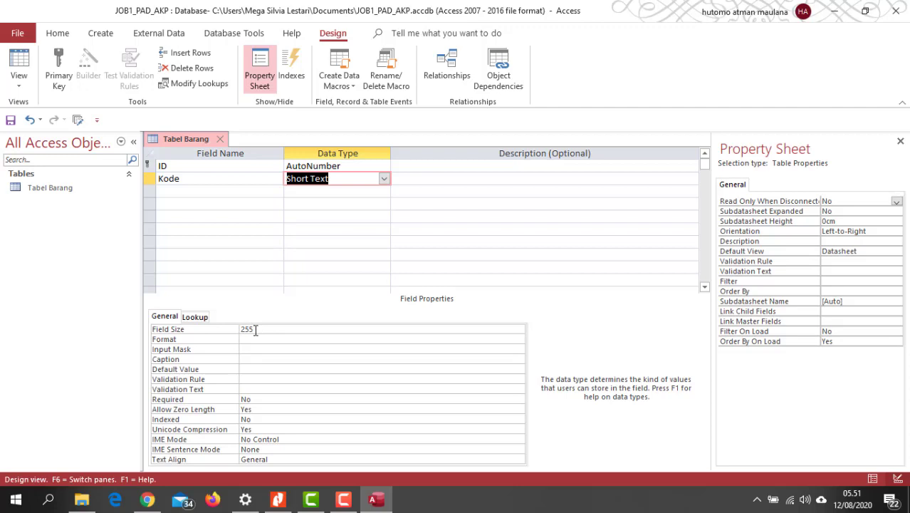
Try the Long Text and Number data types on the Kode field and restore Short Text.
{"action": "left_click", "coordinate": [383, 179]}
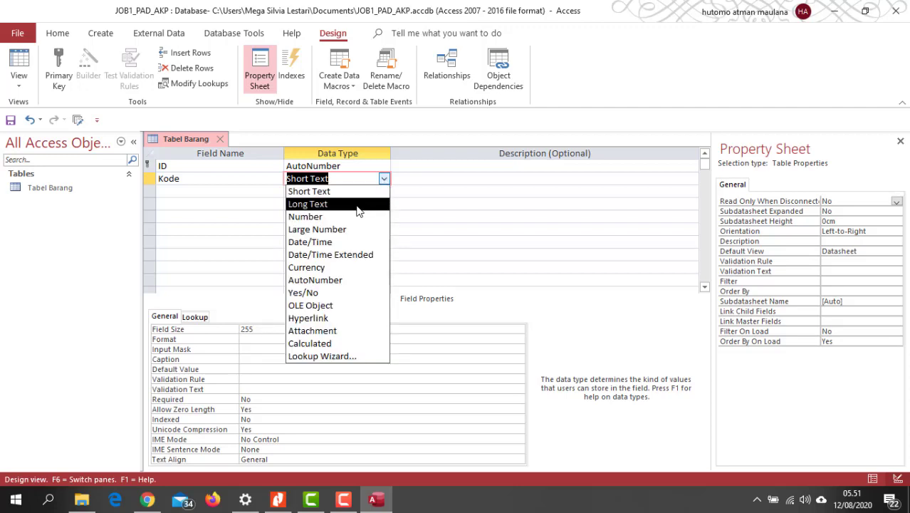
{"action": "left_click", "coordinate": [308, 204]}
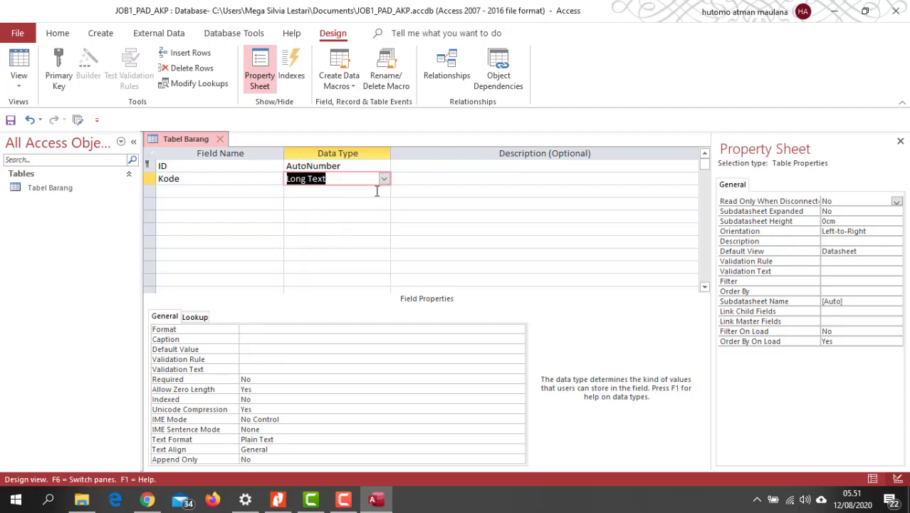
{"action": "left_click", "coordinate": [383, 179]}
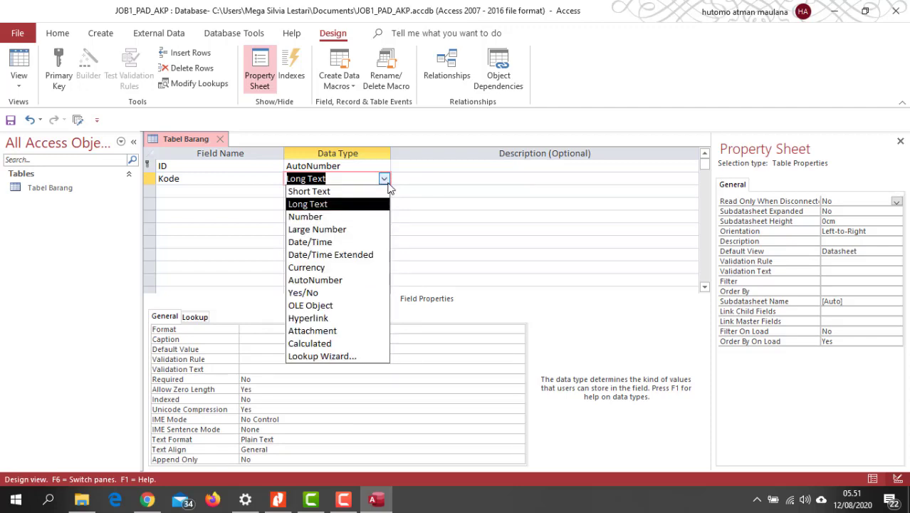
{"action": "left_click", "coordinate": [315, 222]}
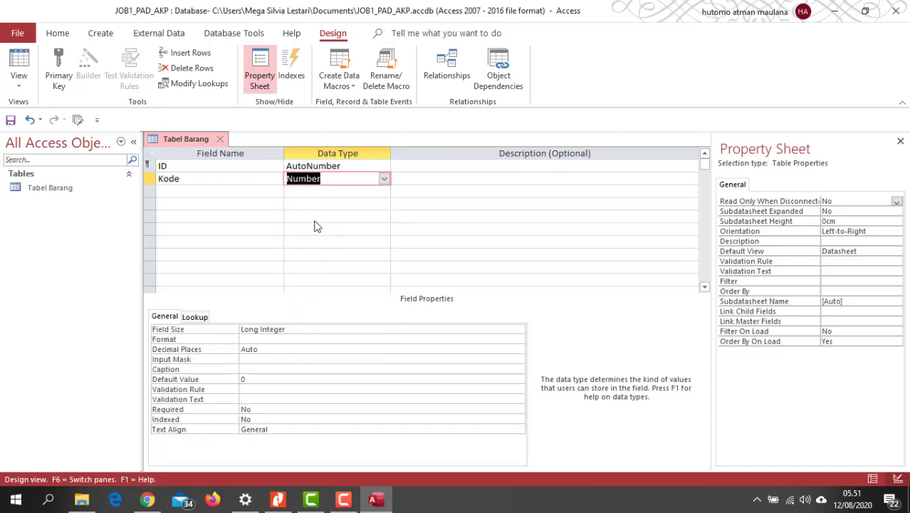
{"action": "left_click", "coordinate": [384, 178]}
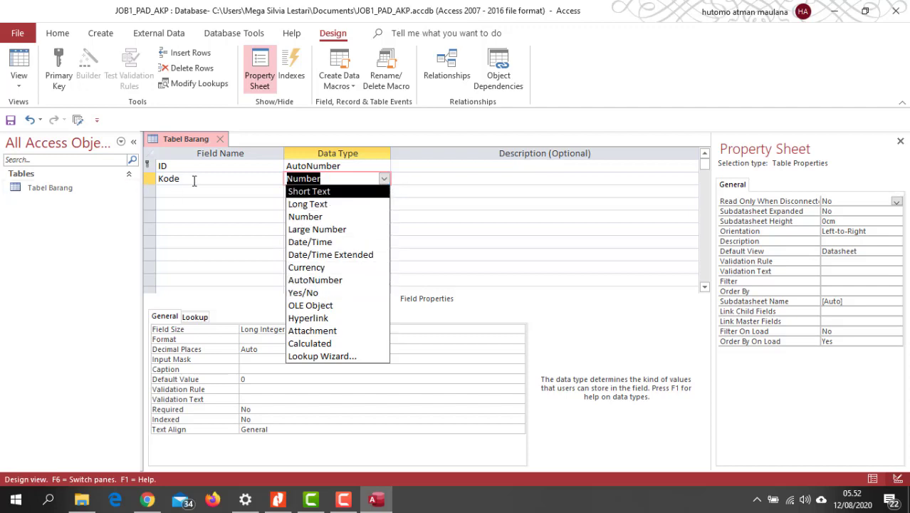
{"action": "left_click", "coordinate": [321, 194]}
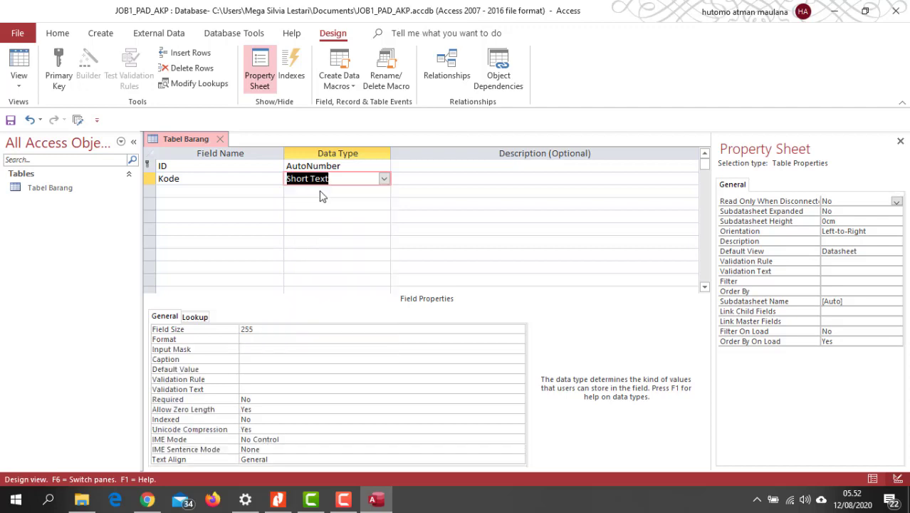
Enter "kode barang" as the description of the Kode field.
{"action": "left_click", "coordinate": [426, 181]}
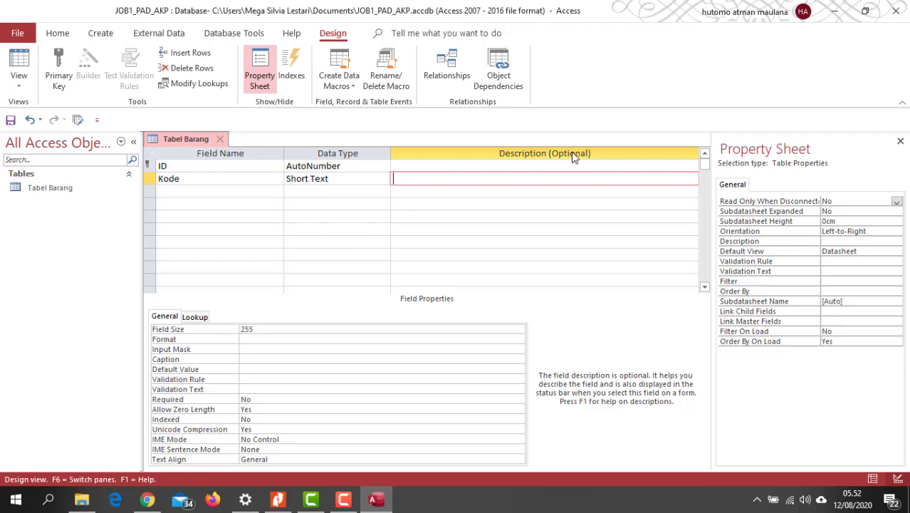
{"action": "type", "text": "kode barang"}
Add a field named Nama Barang below Kode with the Short Text data type.
{"action": "left_click", "coordinate": [168, 194]}
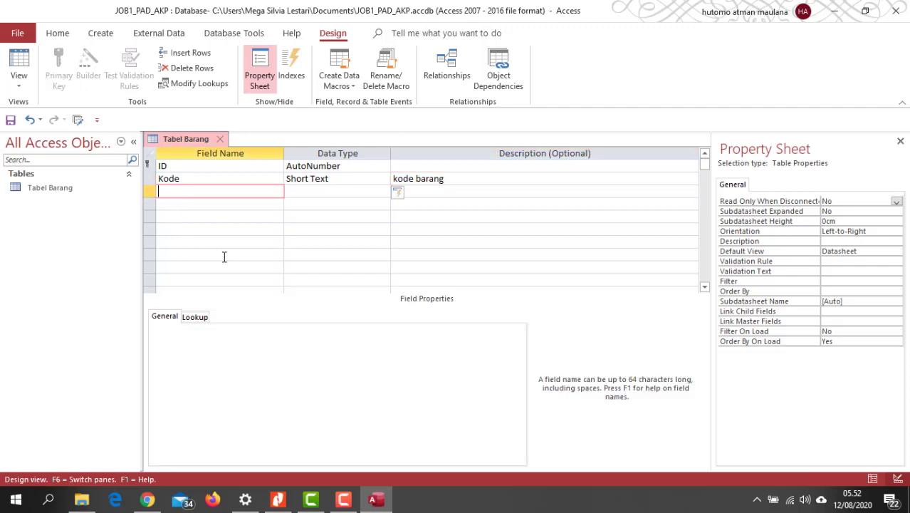
{"action": "type", "text": "Nama Barang"}
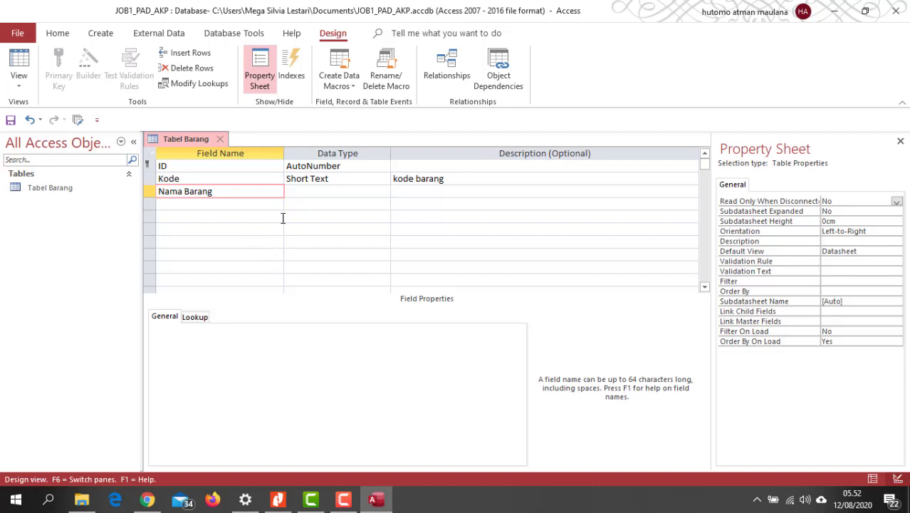
{"action": "left_click", "coordinate": [308, 191]}
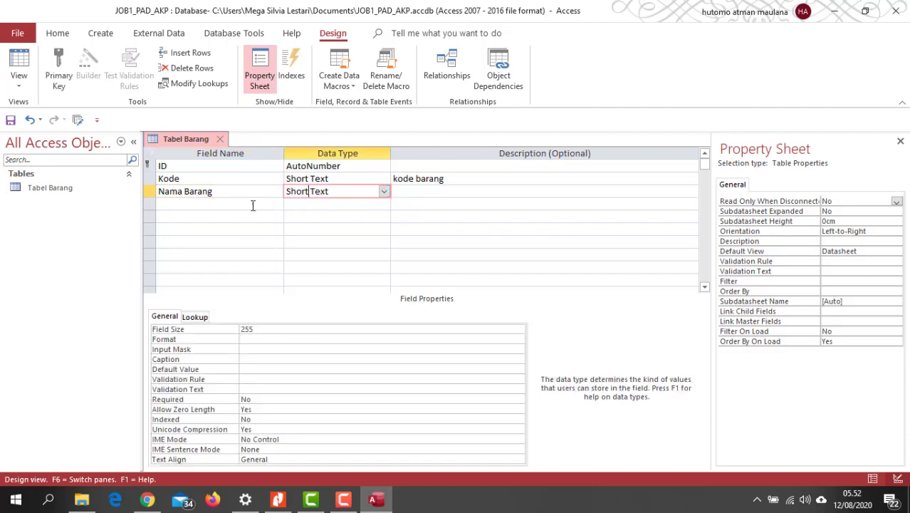
Add a field named Harga Barang below Nama Barang with the Currency data type.
{"action": "left_click", "coordinate": [175, 205]}
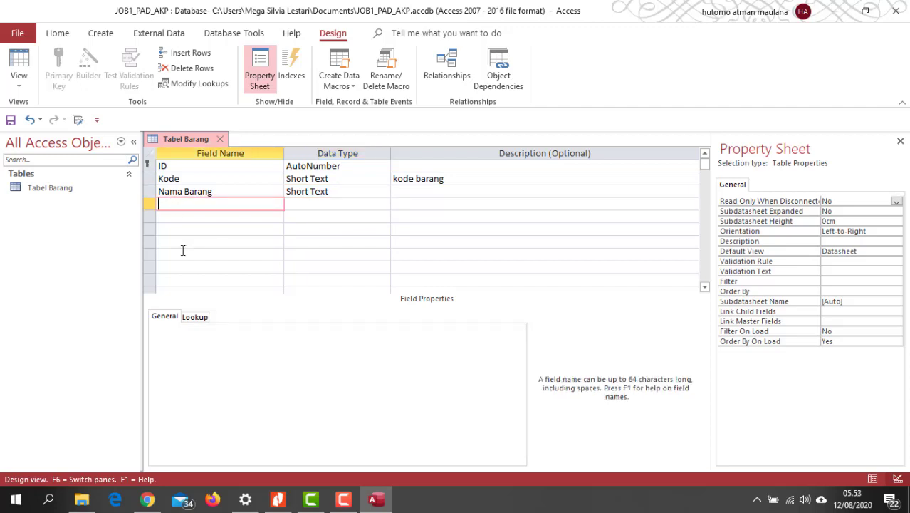
{"action": "type", "text": "Harga barang"}
{"action": "left_click_drag", "start_coordinate": [189, 203], "coordinate": [187, 202]}
{"action": "type", "text": "B"}
{"action": "left_click", "coordinate": [320, 203]}
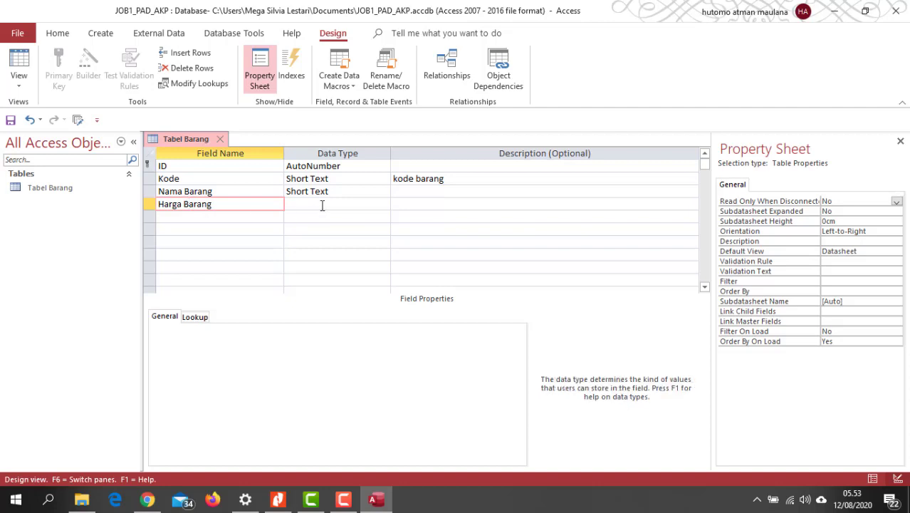
{"action": "left_click", "coordinate": [383, 204]}
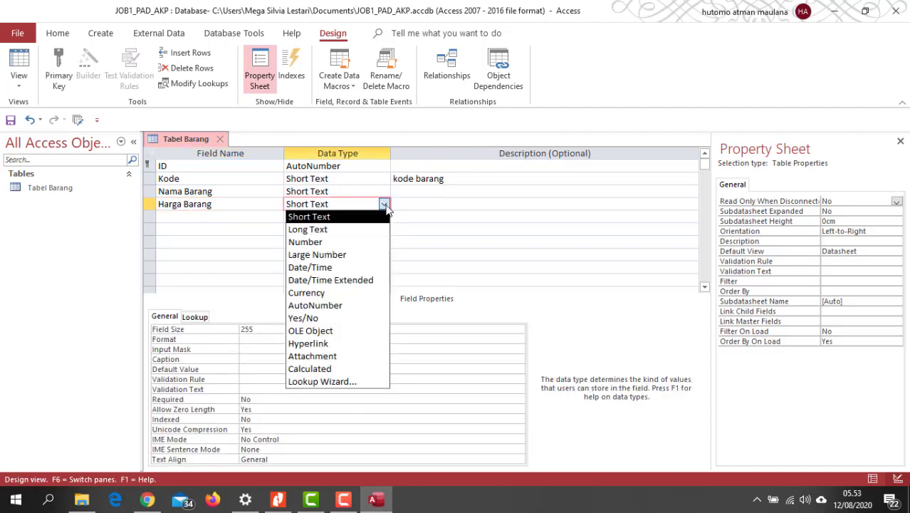
{"action": "left_click", "coordinate": [327, 294]}
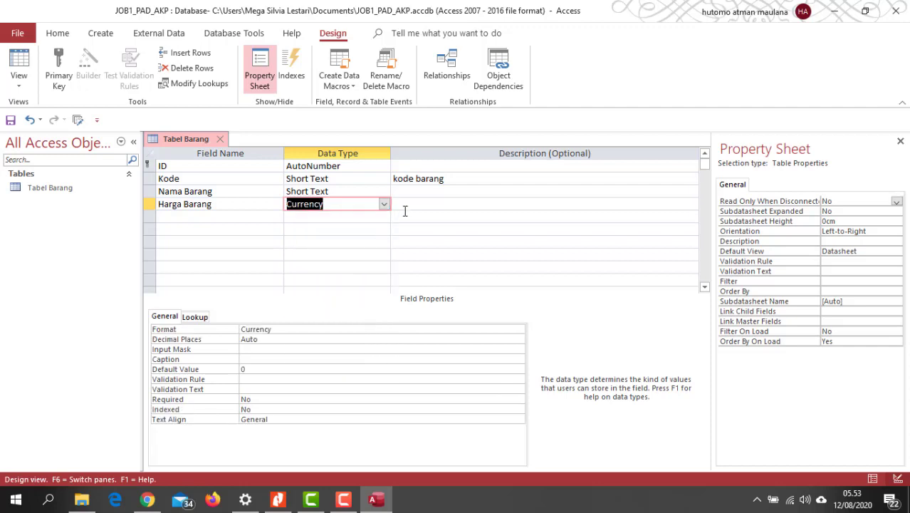
Set the display format of the Harga Barang field to Currency.
{"action": "left_click", "coordinate": [413, 201]}
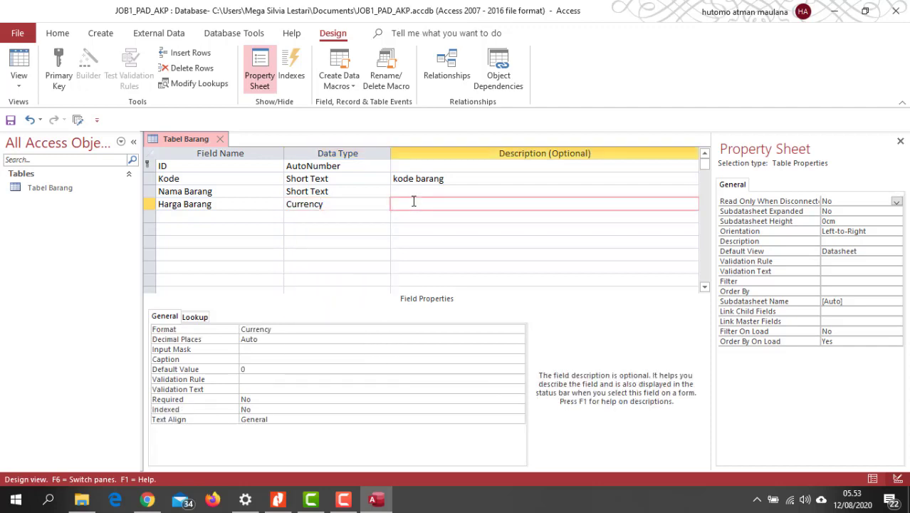
{"action": "left_click", "coordinate": [336, 208]}
{"action": "left_click", "coordinate": [306, 328]}
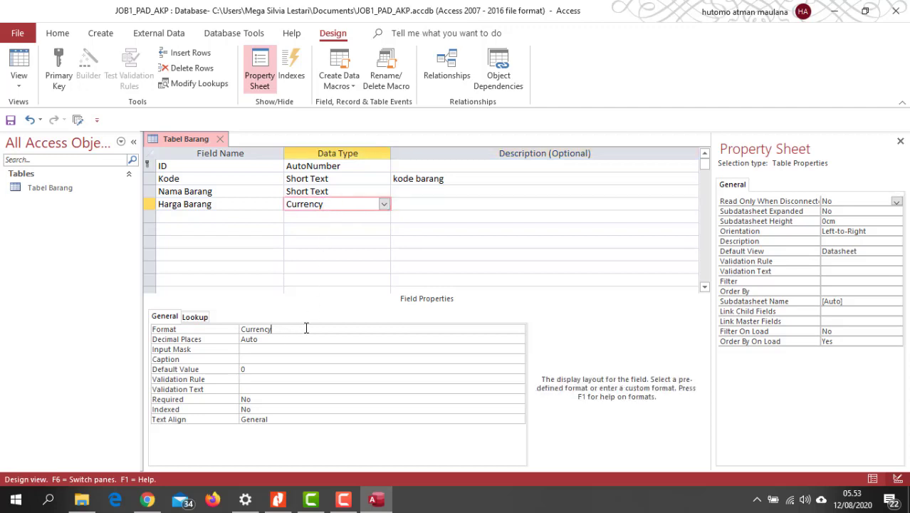
{"action": "left_click", "coordinate": [519, 331]}
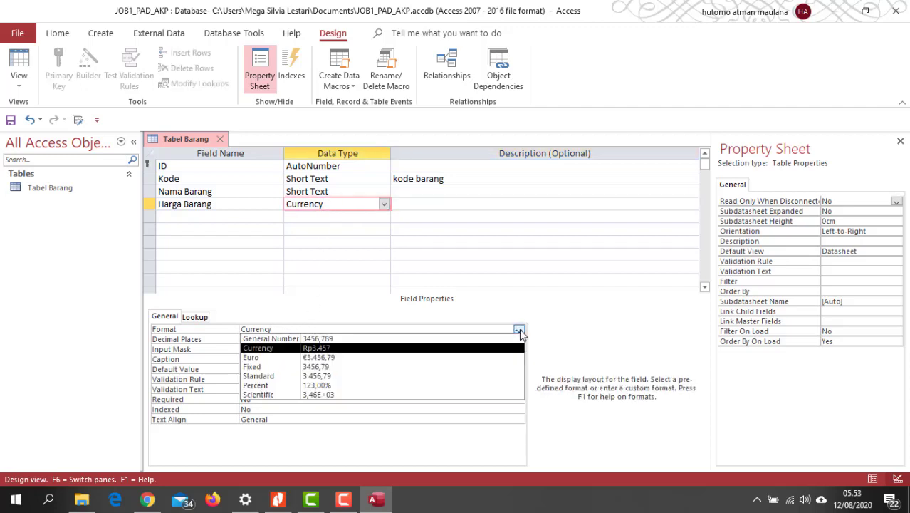
{"action": "left_click", "coordinate": [331, 348]}
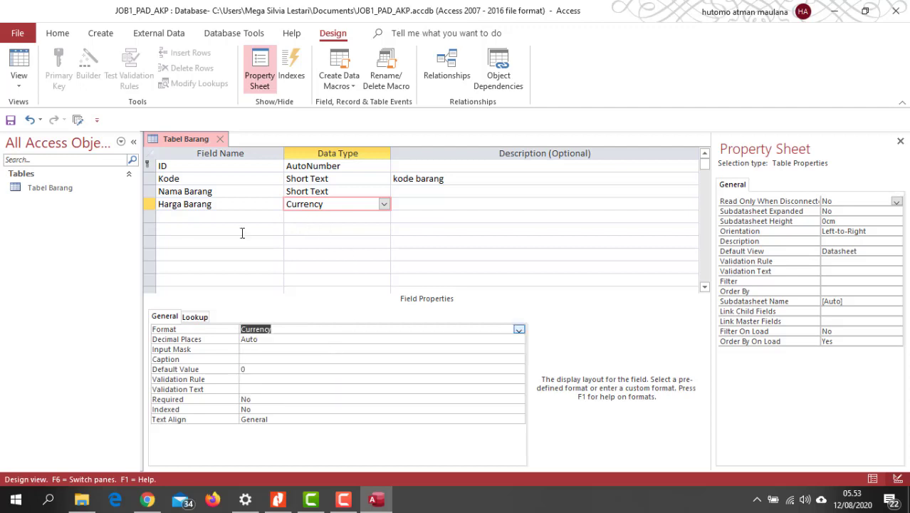
Add a field named Satuan below Harga Barang with the Short Text data type.
{"action": "left_click", "coordinate": [172, 216]}
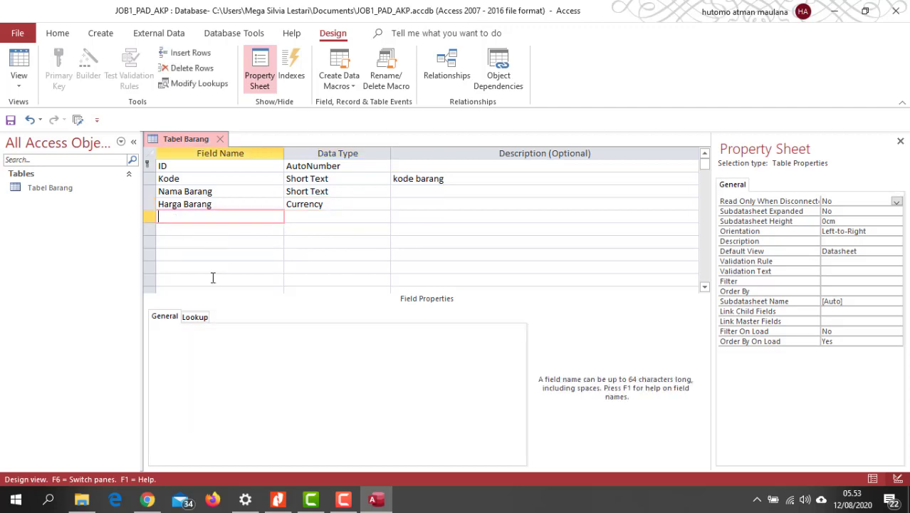
{"action": "type", "text": "Satuan"}
{"action": "left_click", "coordinate": [318, 216]}
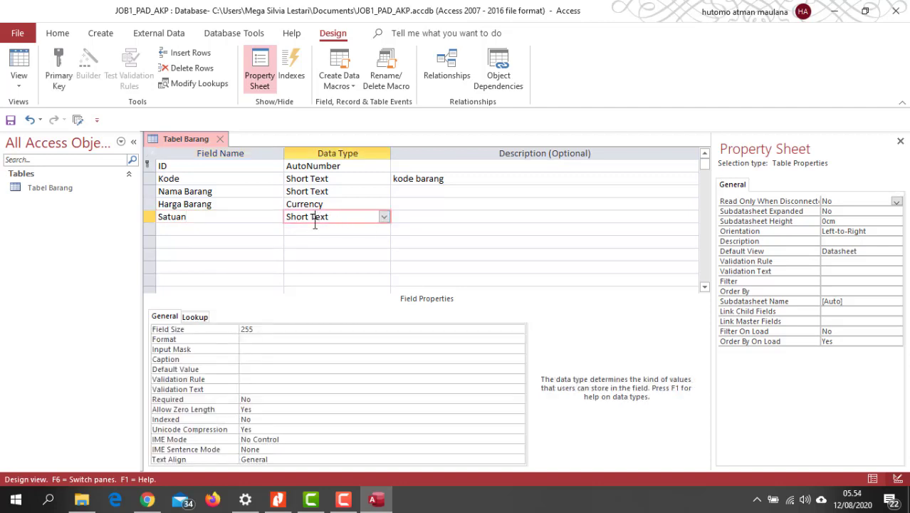
{"action": "left_click", "coordinate": [422, 218]}
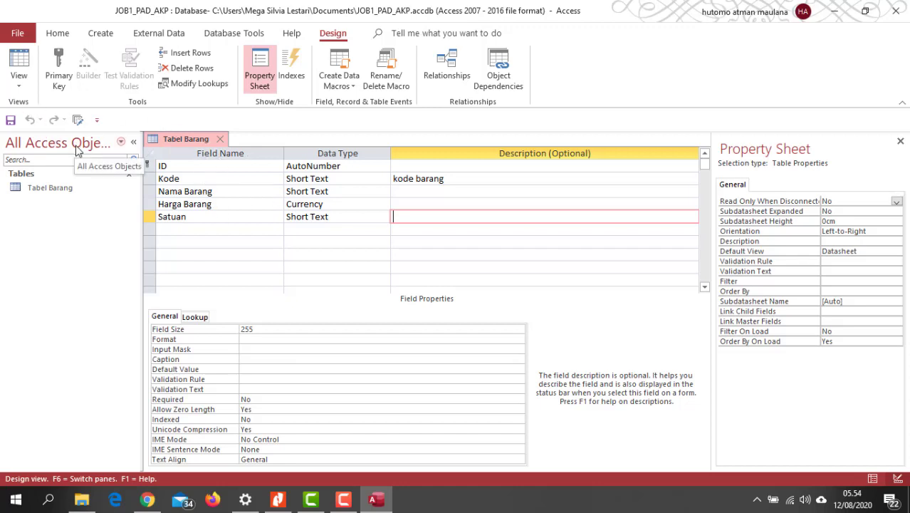
Show Tabel Barang in Datasheet View and widen the Nama Barang column to fit its heading.
{"action": "left_click", "coordinate": [19, 80]}
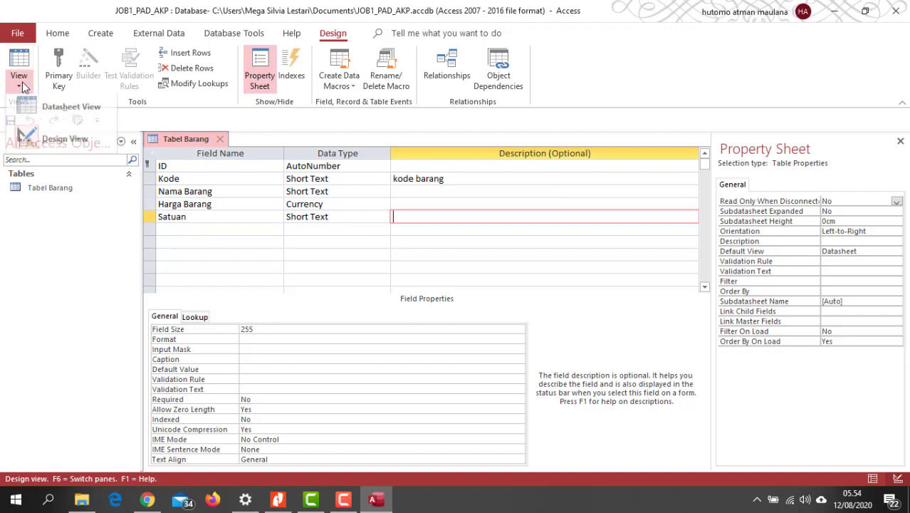
{"action": "left_click", "coordinate": [34, 108]}
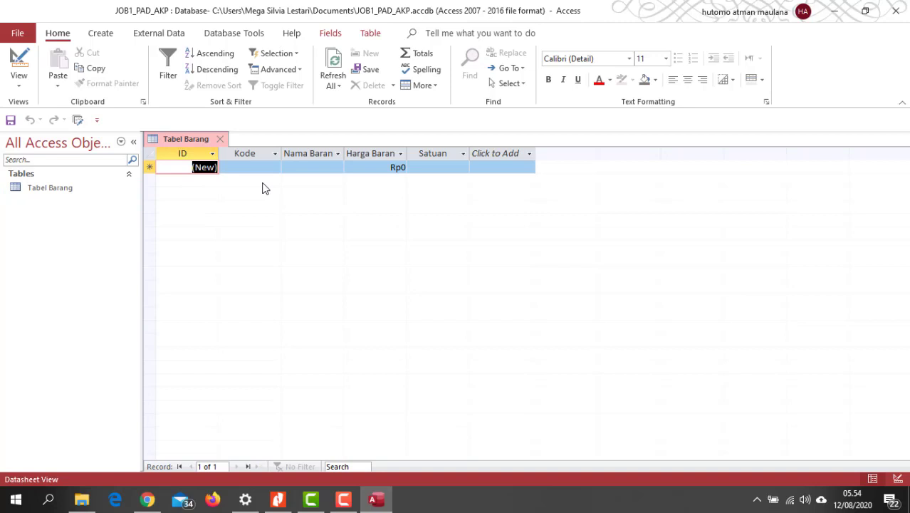
{"action": "left_click_drag", "start_coordinate": [344, 154], "coordinate": [357, 155]}
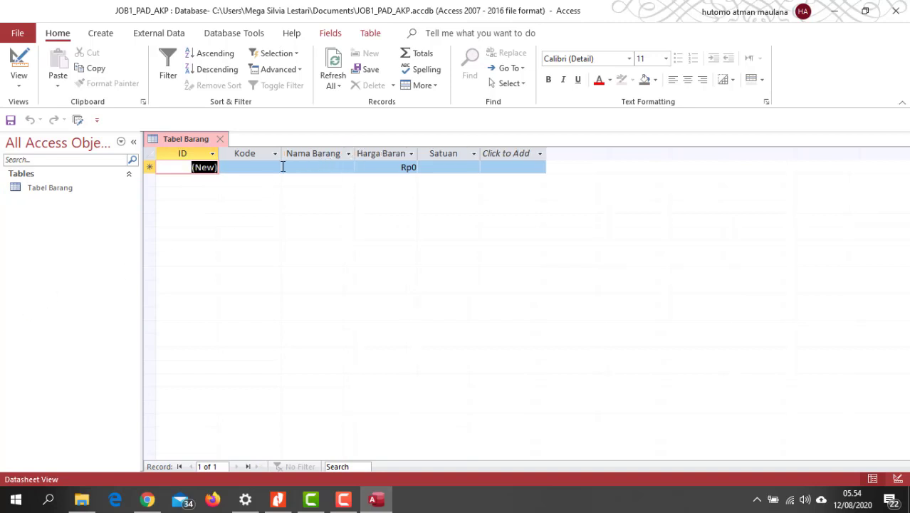
Start the first record with the code B001 and the item name Gula Pasir.
{"action": "left_click", "coordinate": [259, 168]}
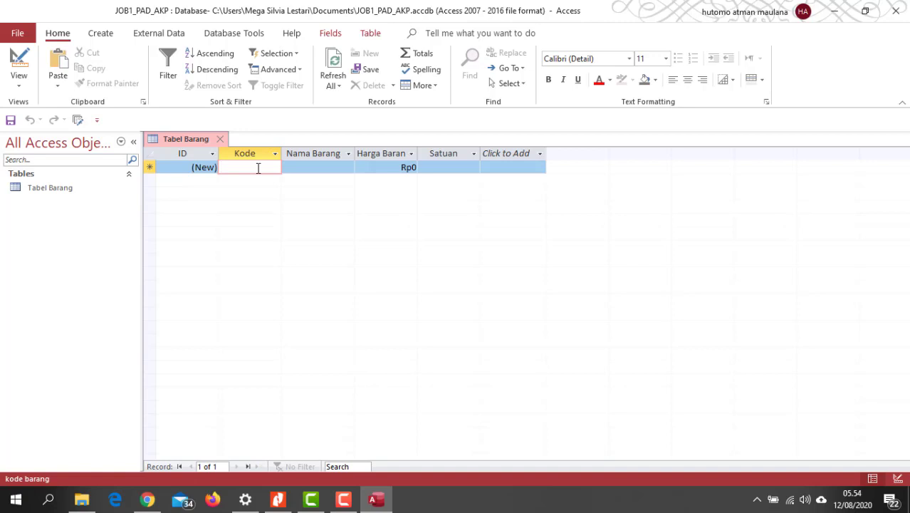
{"action": "type", "text": "B"}
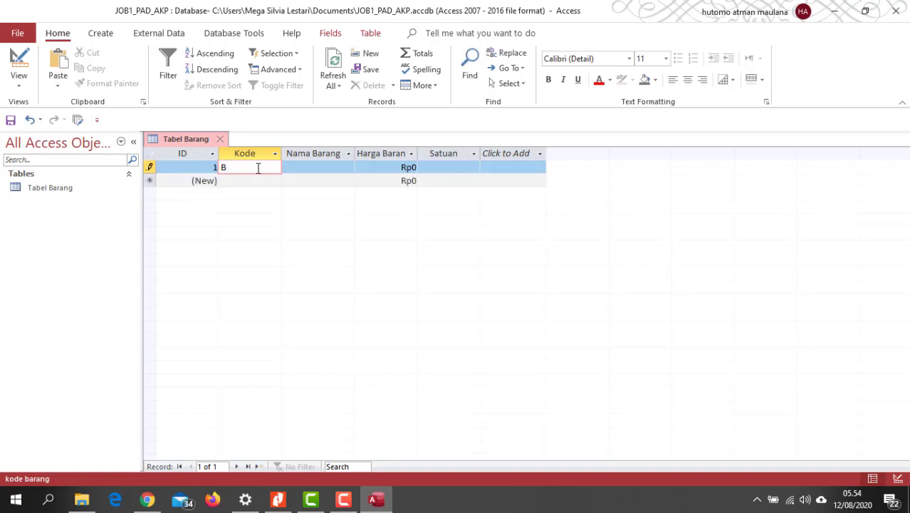
{"action": "type", "text": "001"}
{"action": "left_click", "coordinate": [296, 167]}
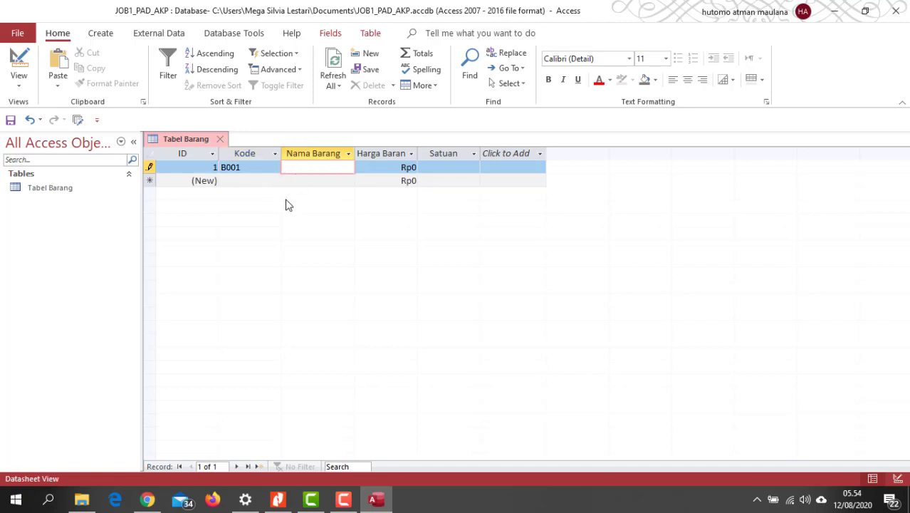
{"action": "type", "text": "Gula Pasir"}
Complete the Gula Pasir record with a price of 12000 and the unit Kg.
{"action": "left_click", "coordinate": [408, 169]}
{"action": "left_click", "coordinate": [408, 168]}
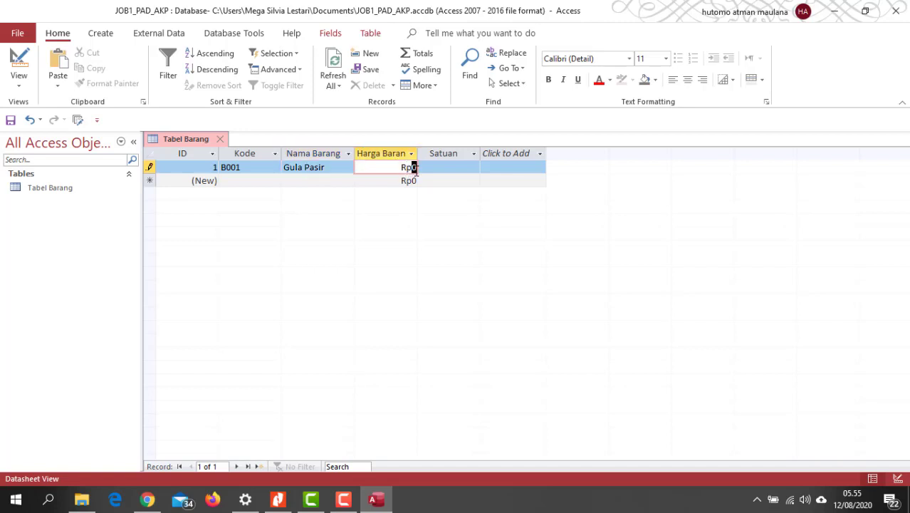
{"action": "left_click_drag", "start_coordinate": [409, 171], "coordinate": [439, 168]}
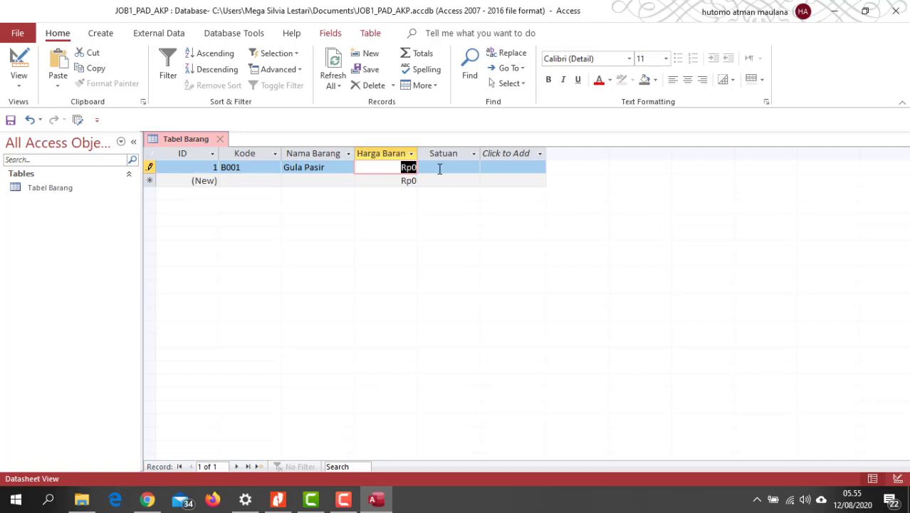
{"action": "type", "text": "1200"}
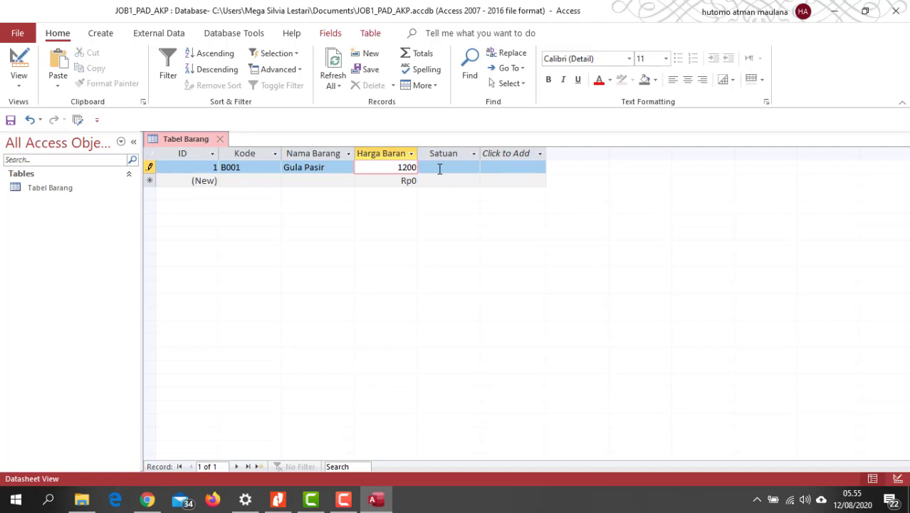
{"action": "type", "text": "0"}
{"action": "key", "text": "Tab"}
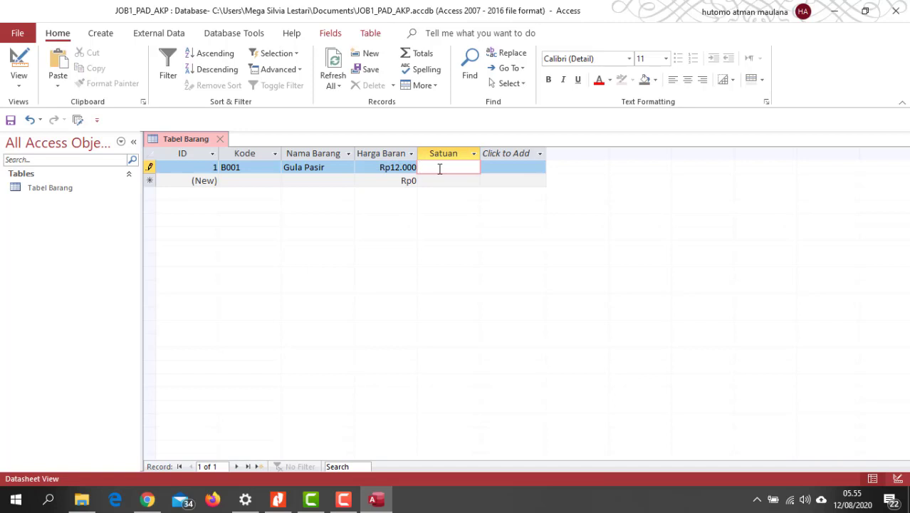
{"action": "type", "text": "Kg"}
{"action": "left_click", "coordinate": [253, 180]}
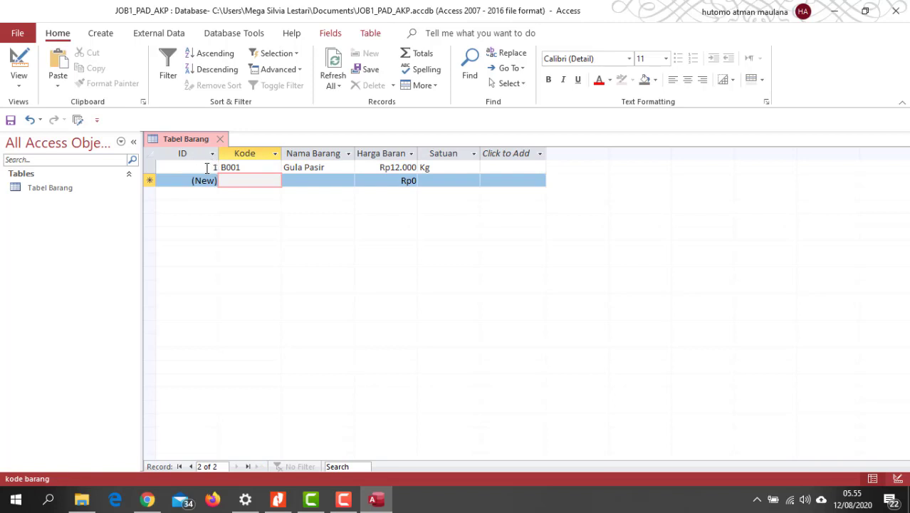
Look at the table's field structure in Design View and return to Datasheet View.
{"action": "left_click", "coordinate": [19, 79]}
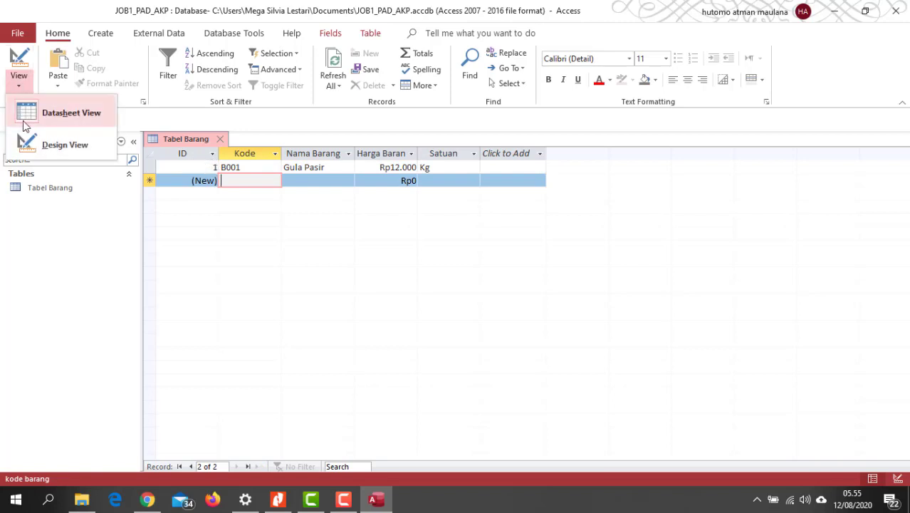
{"action": "left_click", "coordinate": [31, 143]}
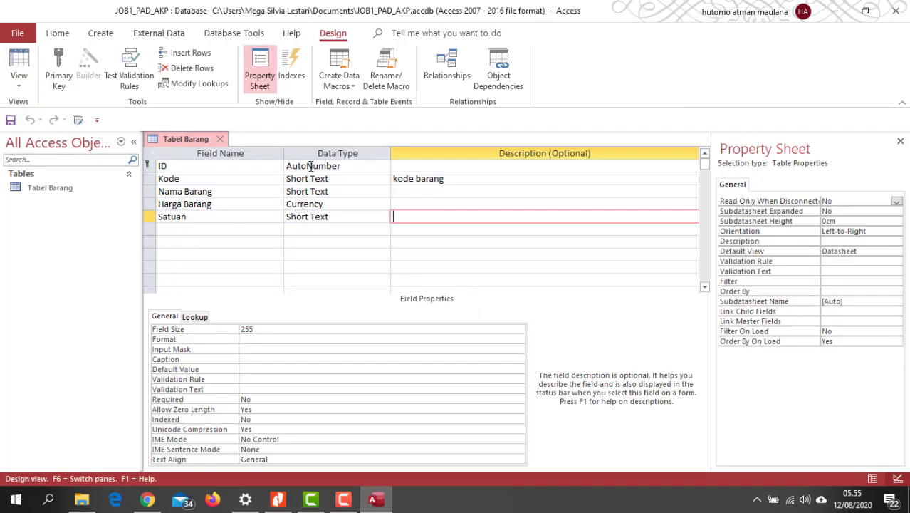
{"action": "left_click", "coordinate": [21, 85]}
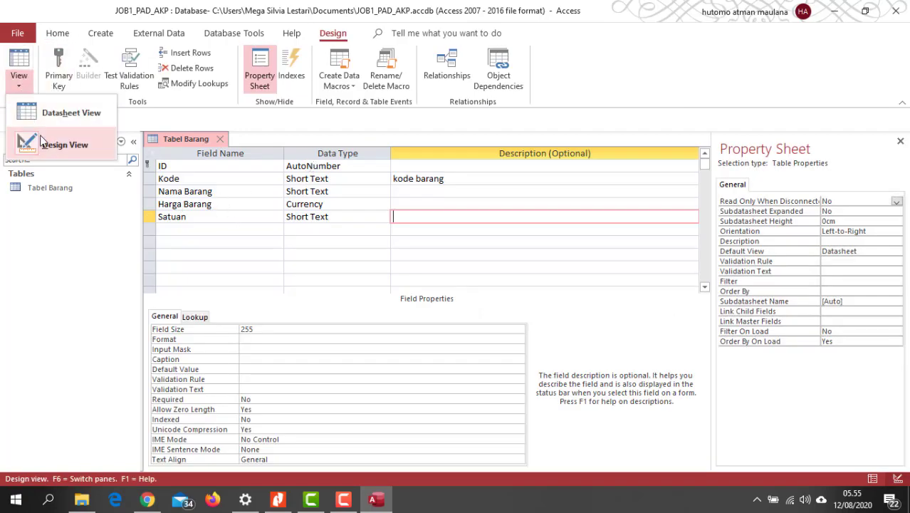
{"action": "left_click", "coordinate": [42, 112]}
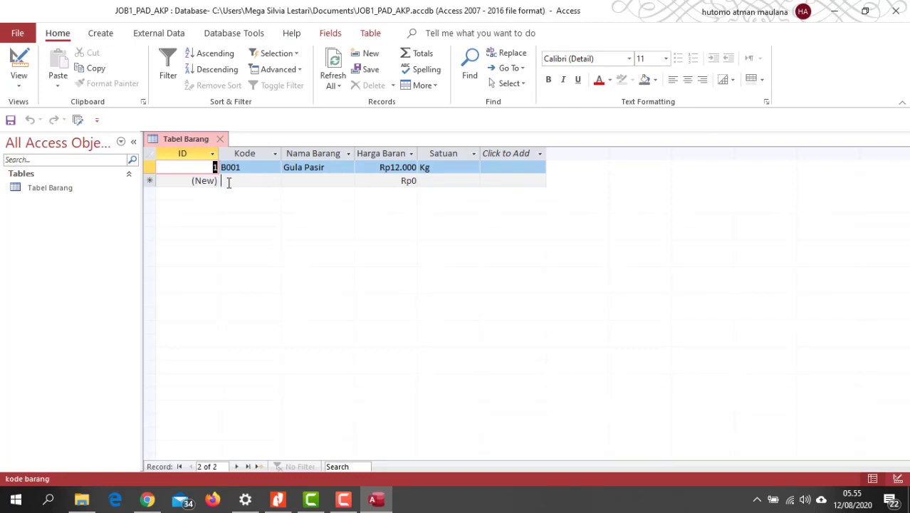
Start a second record with the code B002 and the item name Teh Celup Sosro.
{"action": "left_click", "coordinate": [228, 182]}
{"action": "type", "text": "B002"}
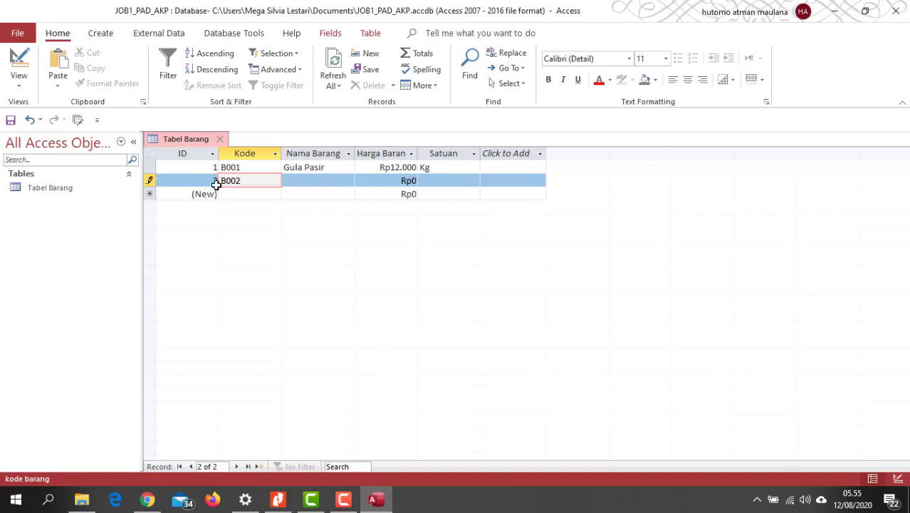
{"action": "left_click", "coordinate": [313, 181]}
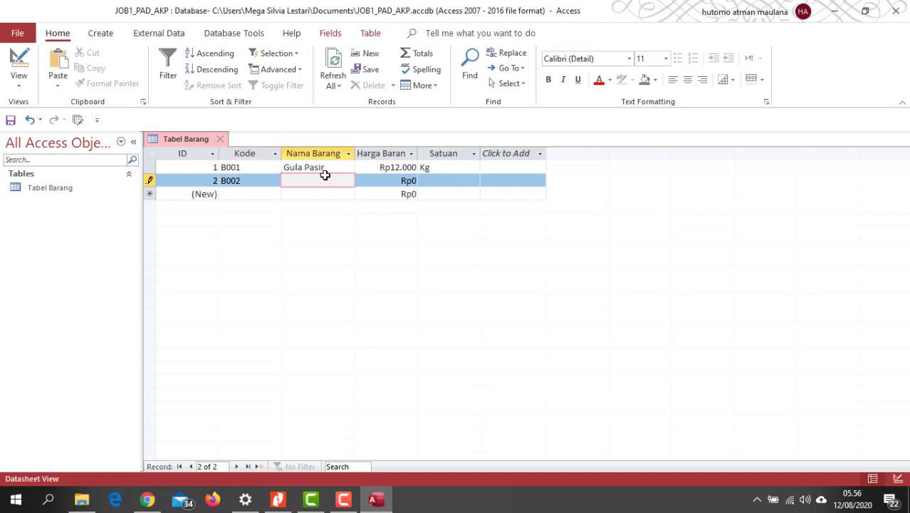
{"action": "type", "text": "The"}
{"action": "key", "text": "BackSpace"}
{"action": "type", "text": "h Celup Sosro"}
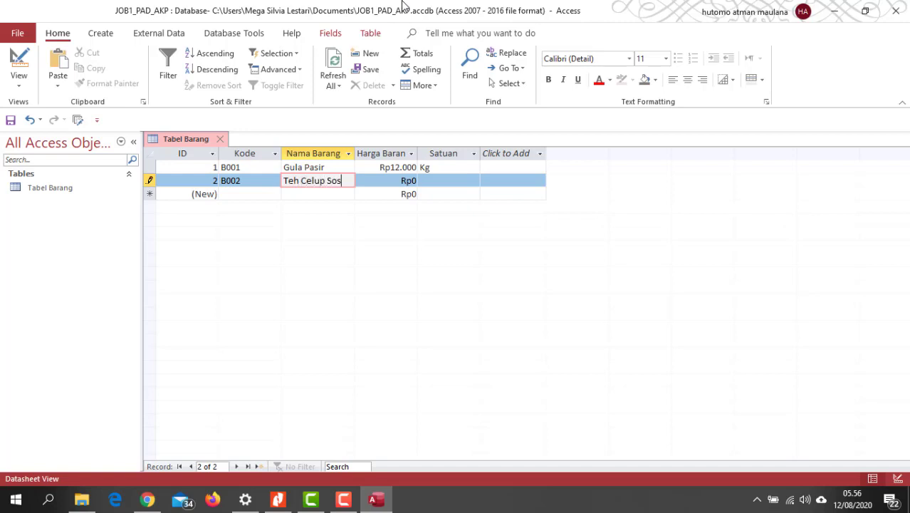
Complete the Teh Celup Sosro record with a price of 6000 and the unit Kotak.
{"action": "left_click", "coordinate": [407, 181]}
{"action": "left_click_drag", "start_coordinate": [397, 184], "coordinate": [434, 181]}
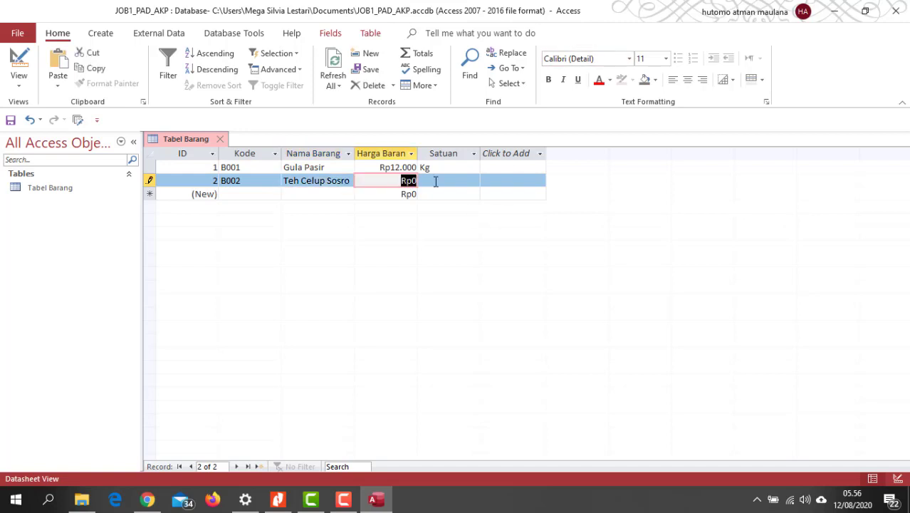
{"action": "type", "text": "6000"}
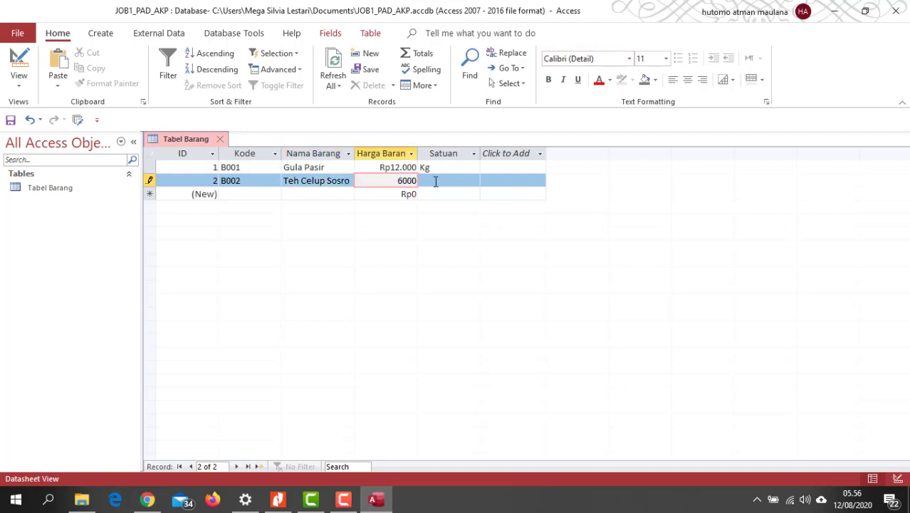
{"action": "left_click", "coordinate": [436, 180]}
{"action": "type", "text": "Kot"}
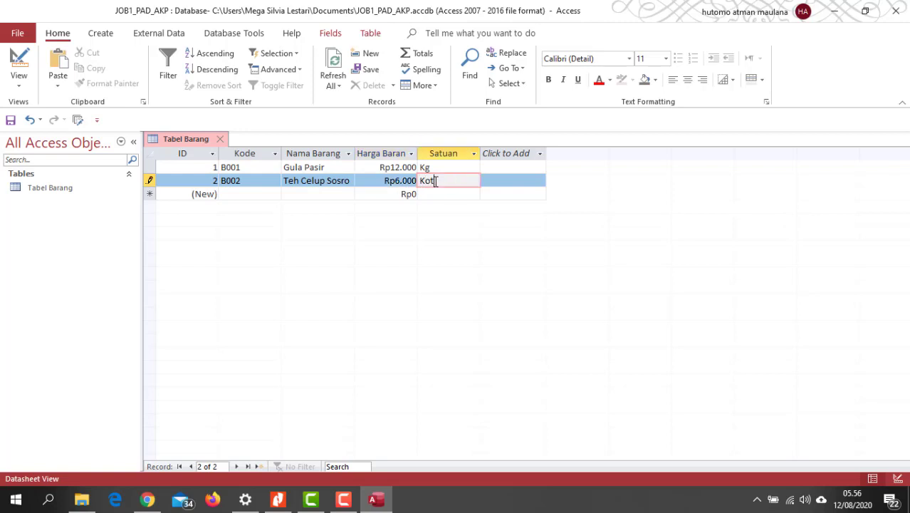
{"action": "type", "text": "ak"}
{"action": "left_click", "coordinate": [520, 184]}
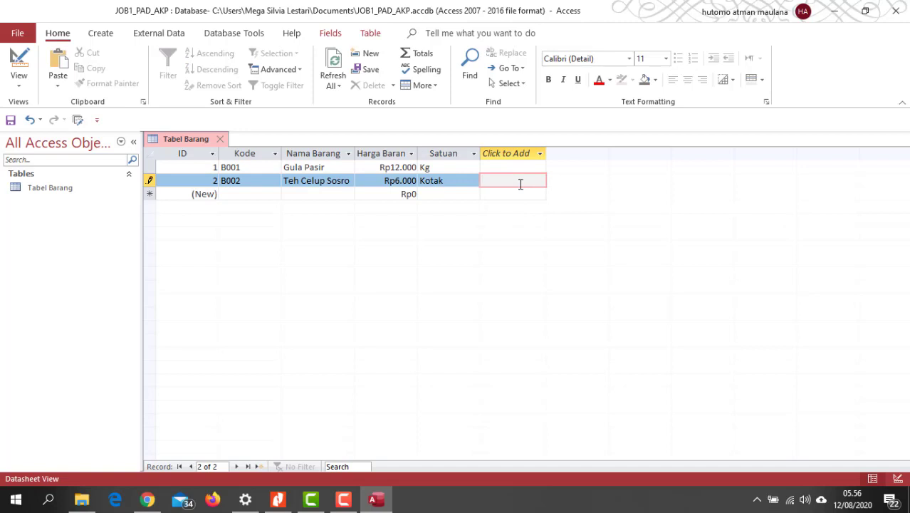